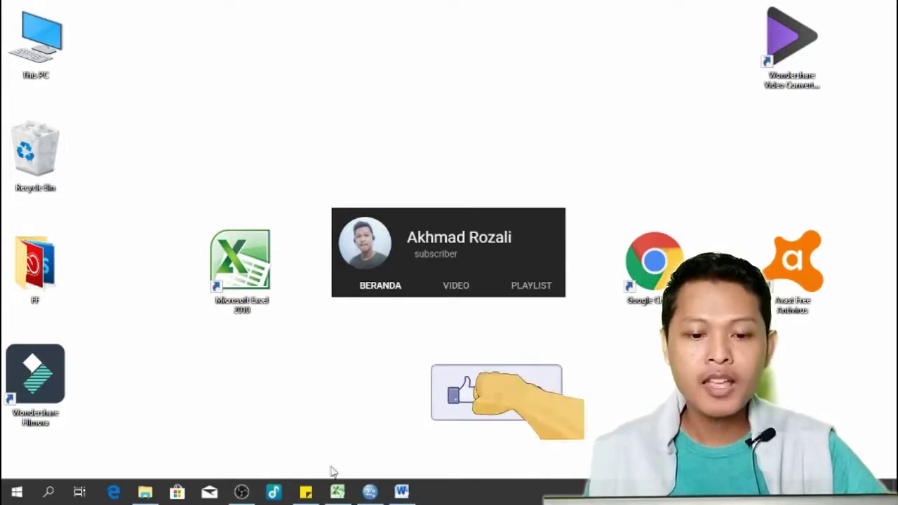
Look over the Excel questionnaire data, the empty SPSS dataset and the sticky note on the Pearson correlation test
left_click(338, 492)
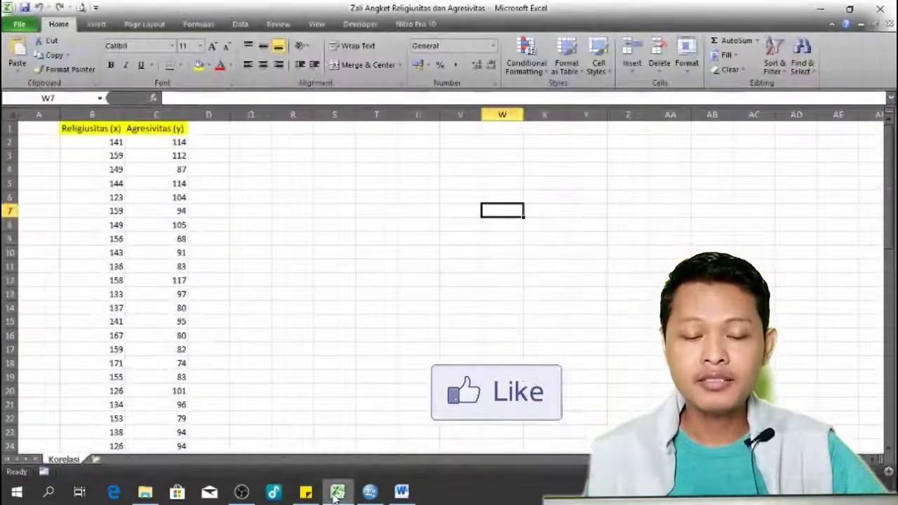
left_click(369, 494)
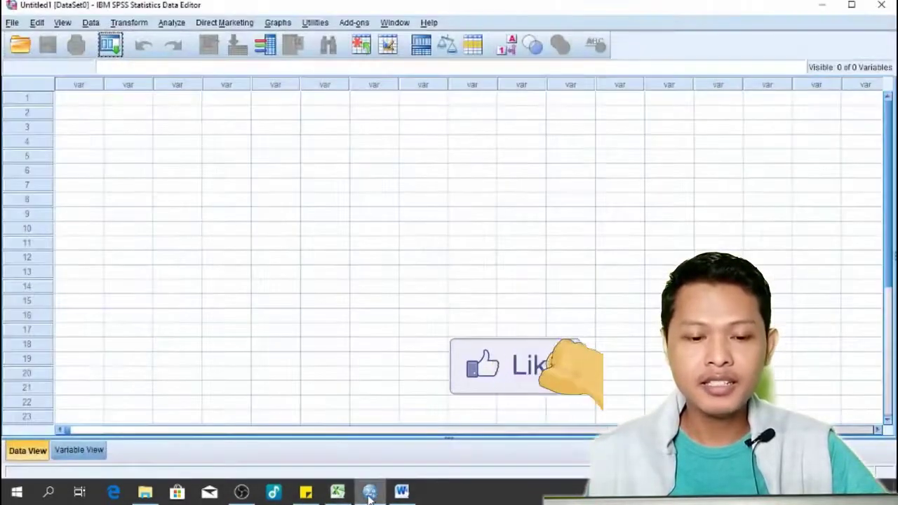
left_click(306, 491)
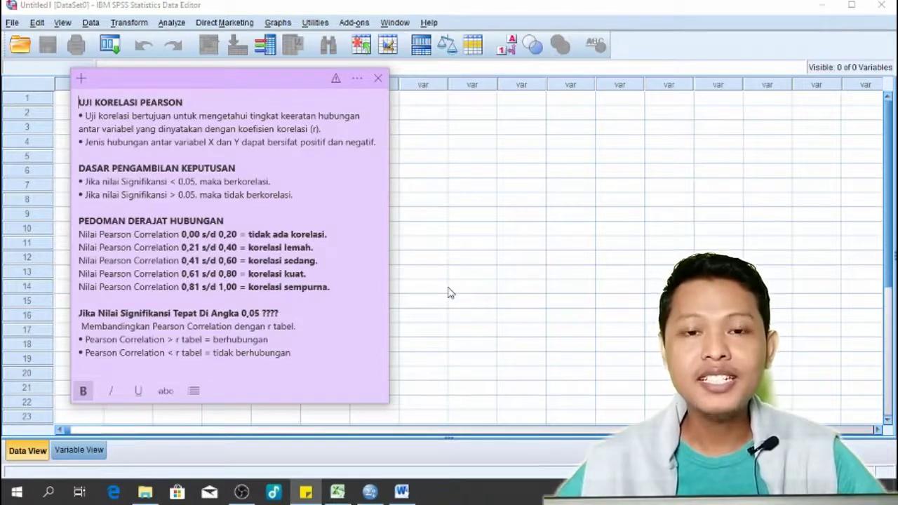
Copy the Religiusitas and Agresivitas scores in B2:C61 from Excel and paste them into SPSS starting at the first cell
left_click(337, 495)
left_click(327, 334)
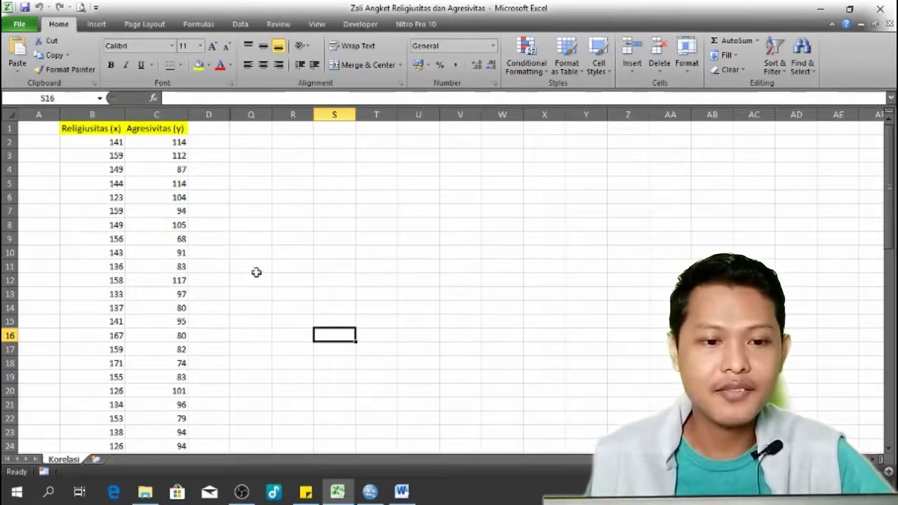
left_click(250, 183)
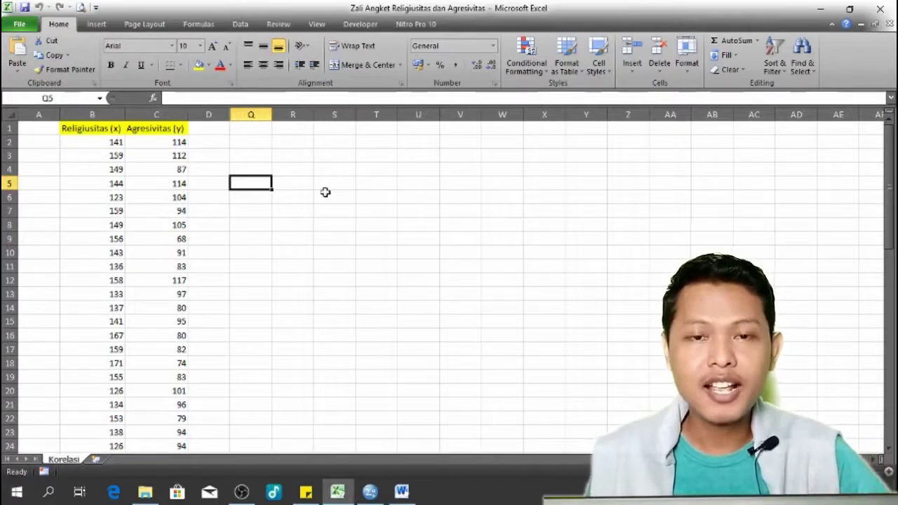
left_click(94, 141)
scroll(189, 190, "down", 14)
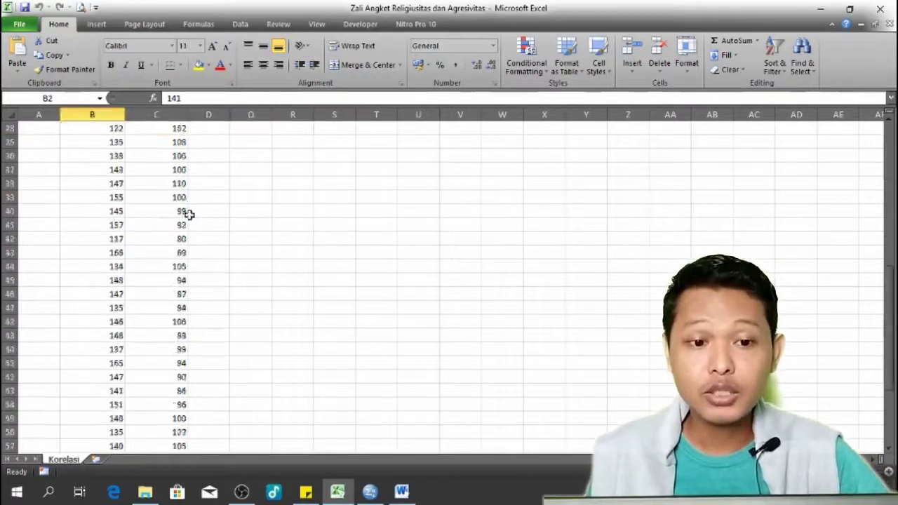
left_click(180, 377, "shift")
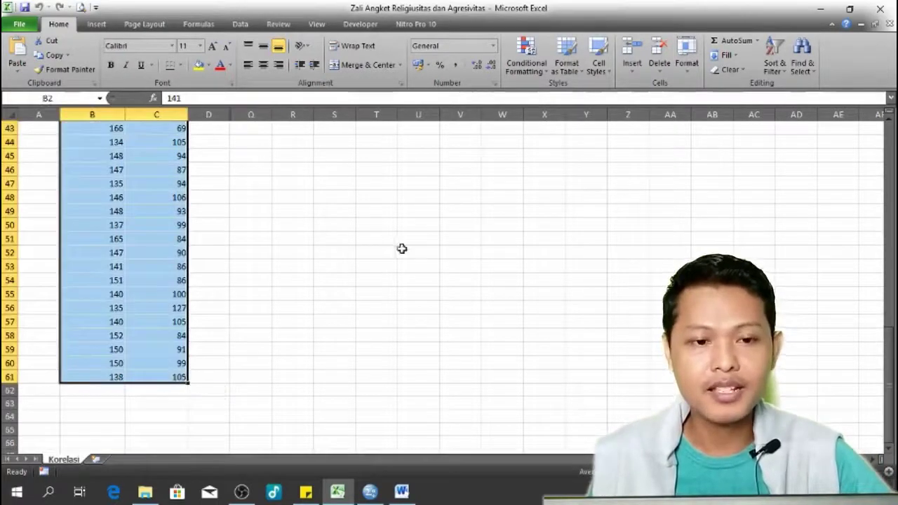
scroll(403, 247, "up", 6)
scroll(405, 247, "up", 5)
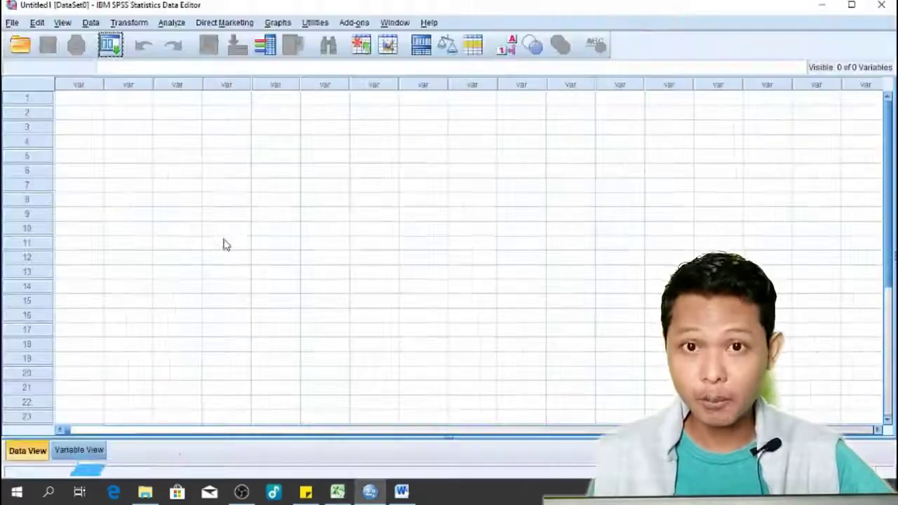
left_click(79, 100)
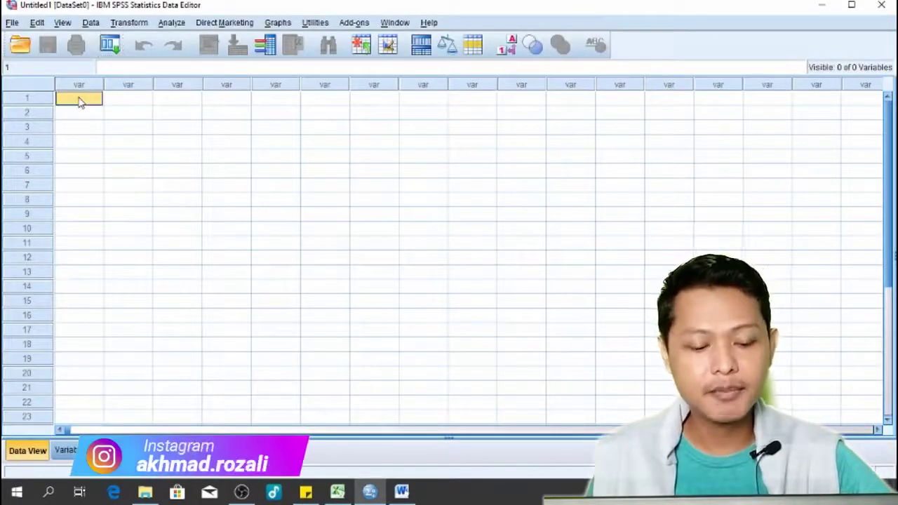
key("ctrl+v")
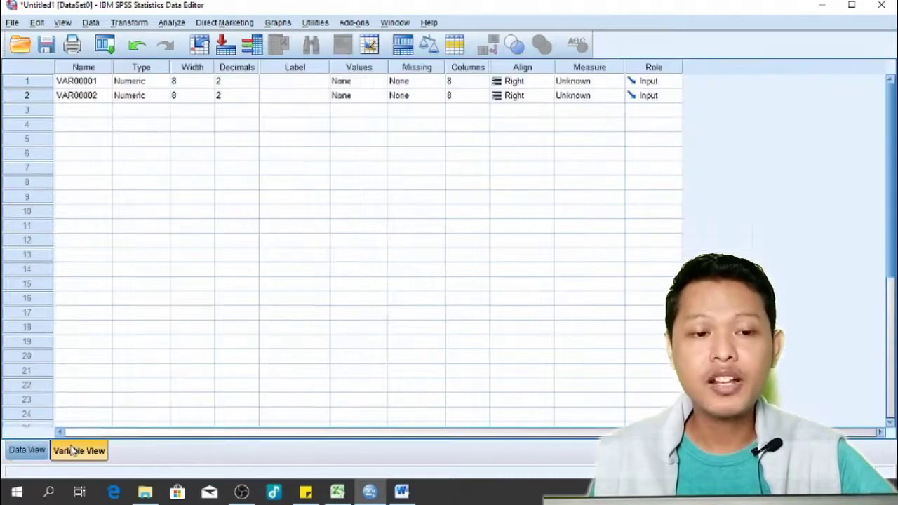
Rename the first variable X and the second variable Y in the variable definitions
left_click(74, 450)
left_click(97, 83)
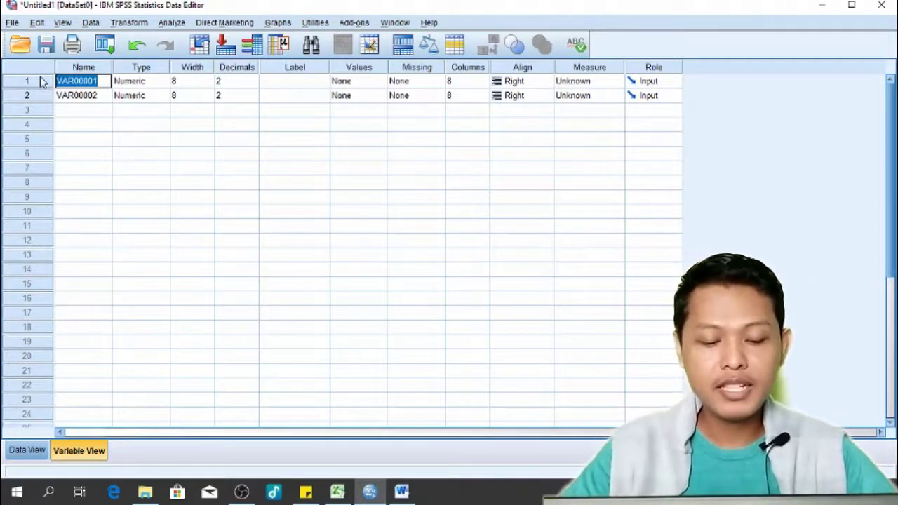
key("BackSpace")
type("X")
key("Return")
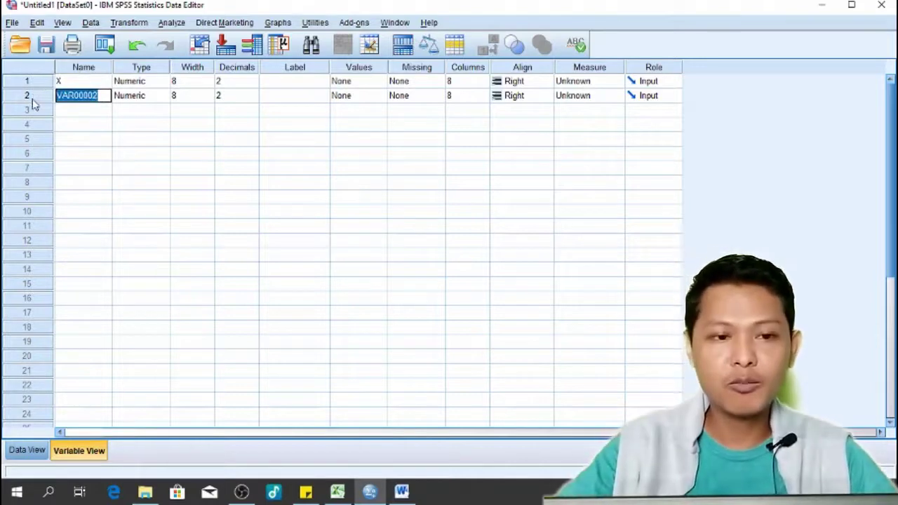
type("Y")
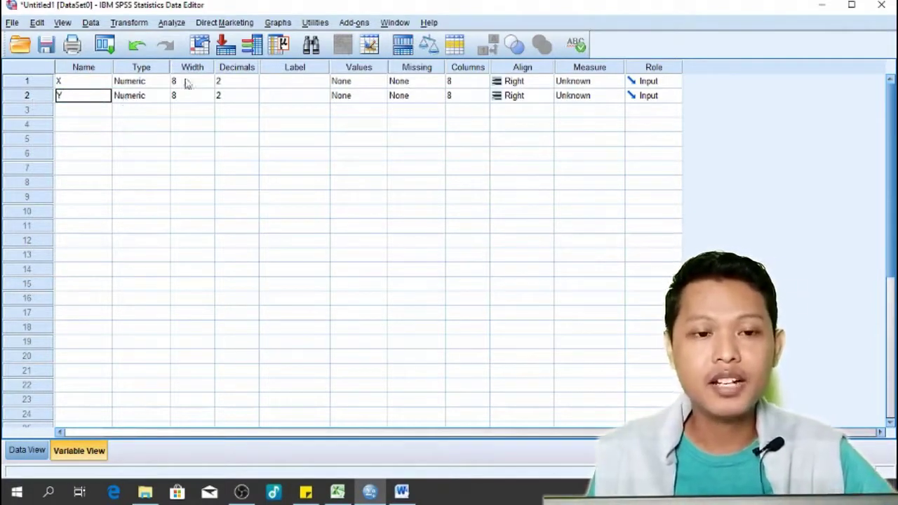
Label variable X as Religiusitas and variable Y as Agresivitas
left_click(294, 81)
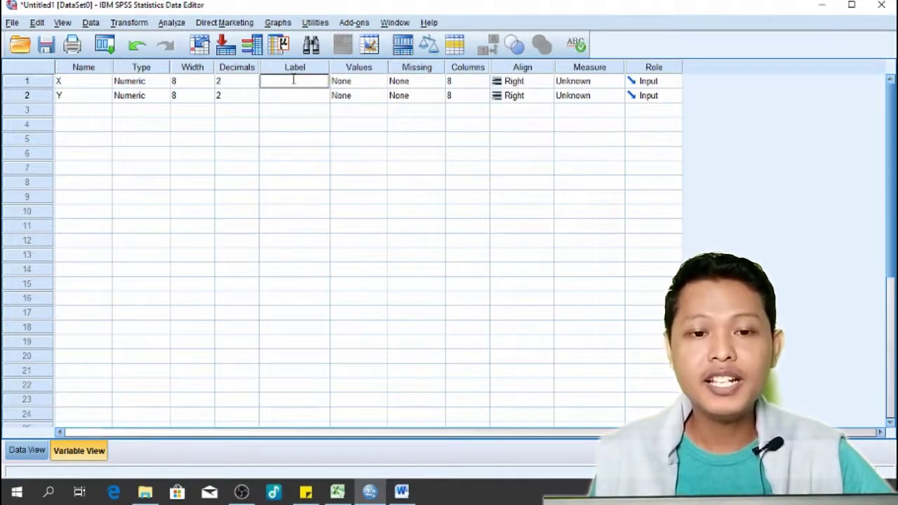
type("Religiusitas")
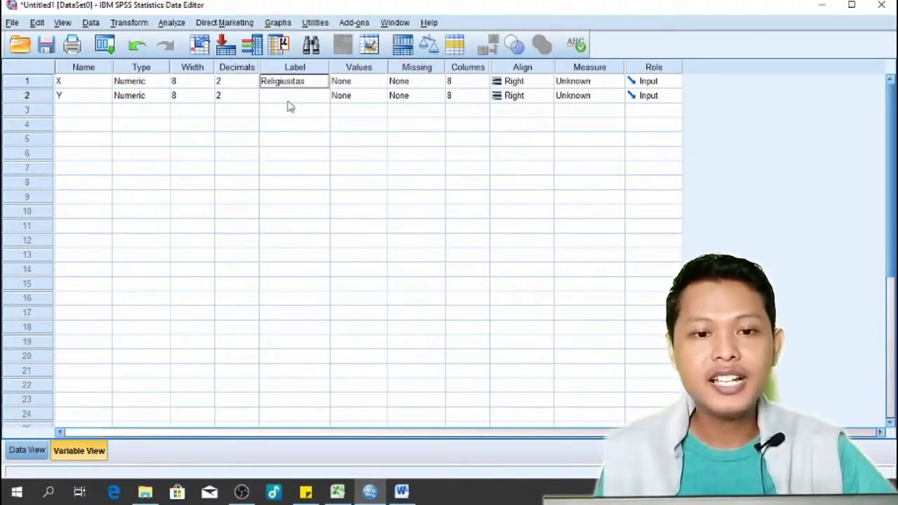
left_click(288, 96)
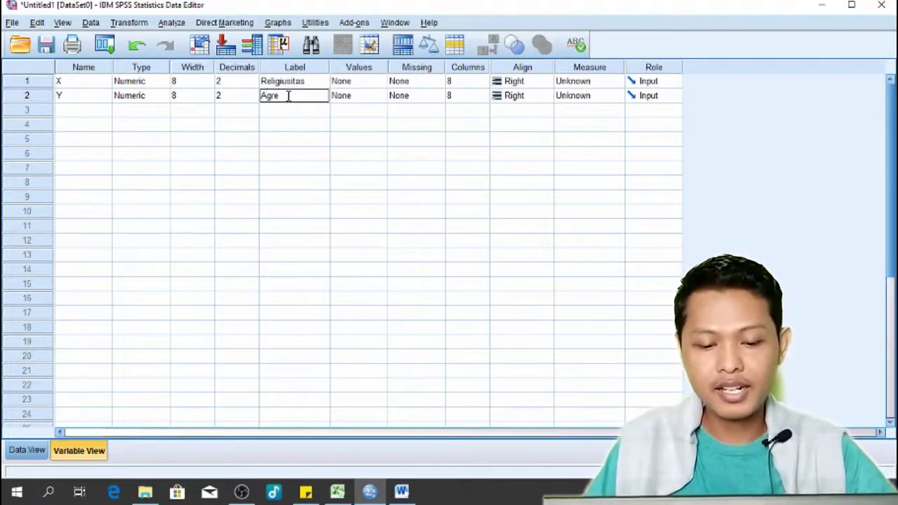
type("Agresivitas")
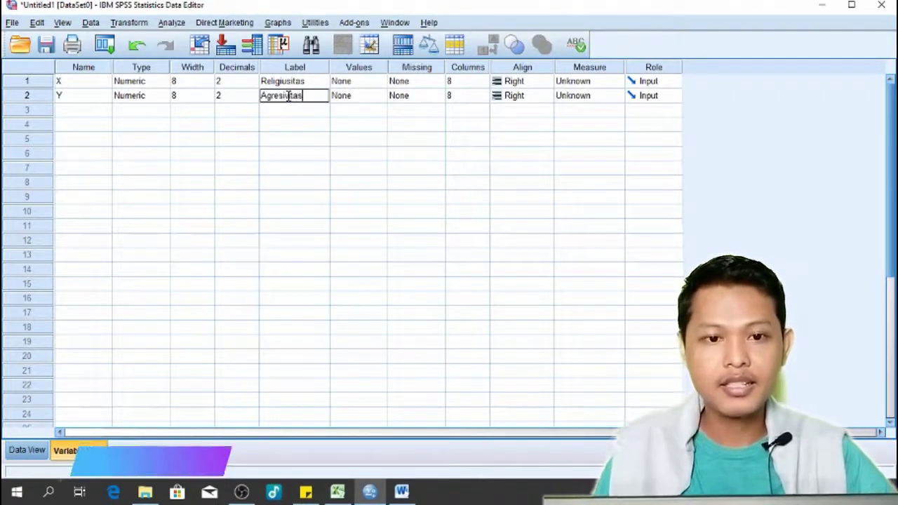
Set the decimals of both variables to 0 and return to the data values
left_click(224, 81)
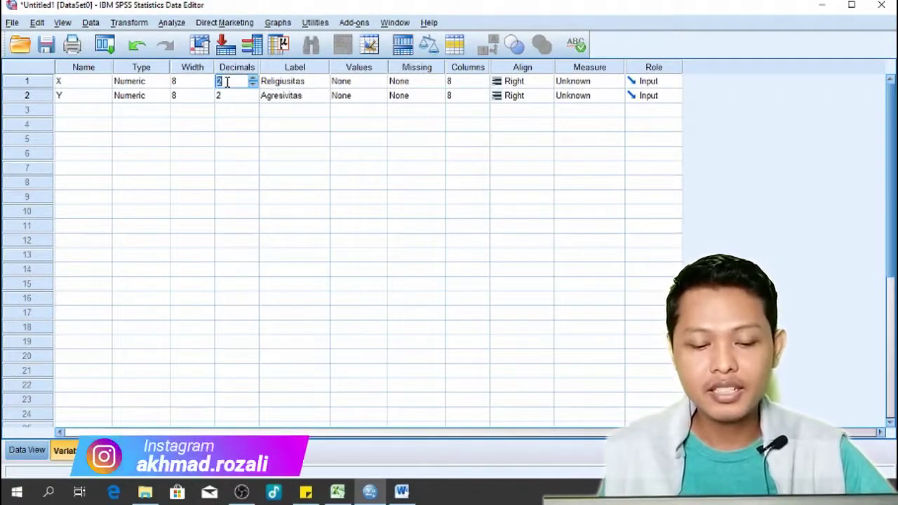
type("0")
left_click(231, 95)
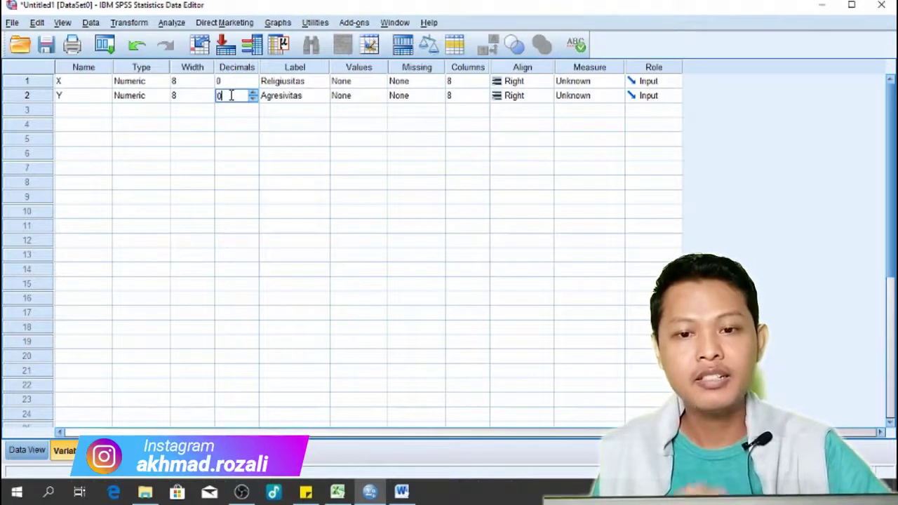
left_click(22, 453)
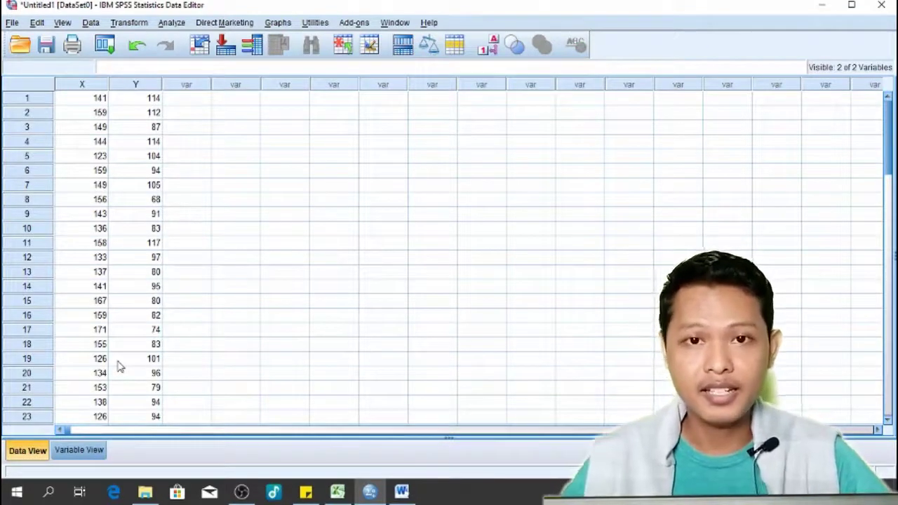
Run a two-tailed bivariate Pearson correlation on Religiusitas and Agresivitas, with significant correlations flagged
left_click(173, 23)
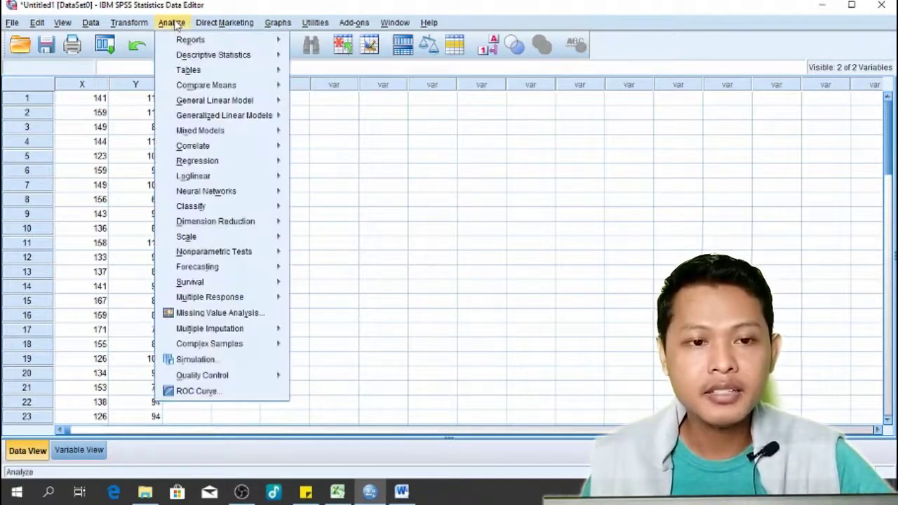
mouse_move(189, 151)
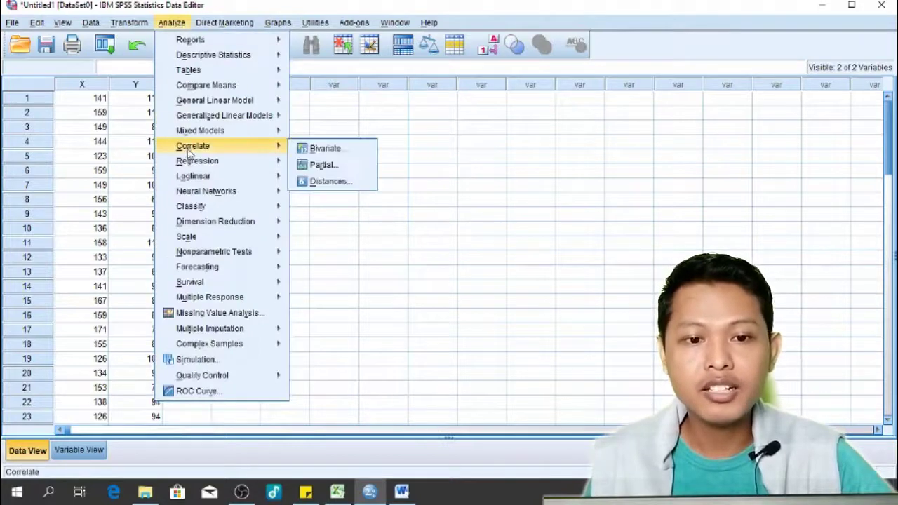
left_click(336, 151)
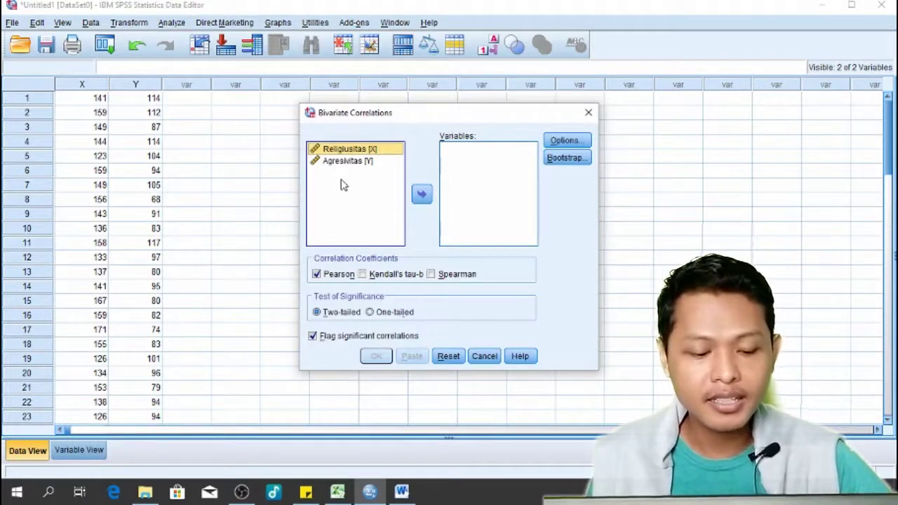
left_click(341, 185, "shift")
left_click(421, 195)
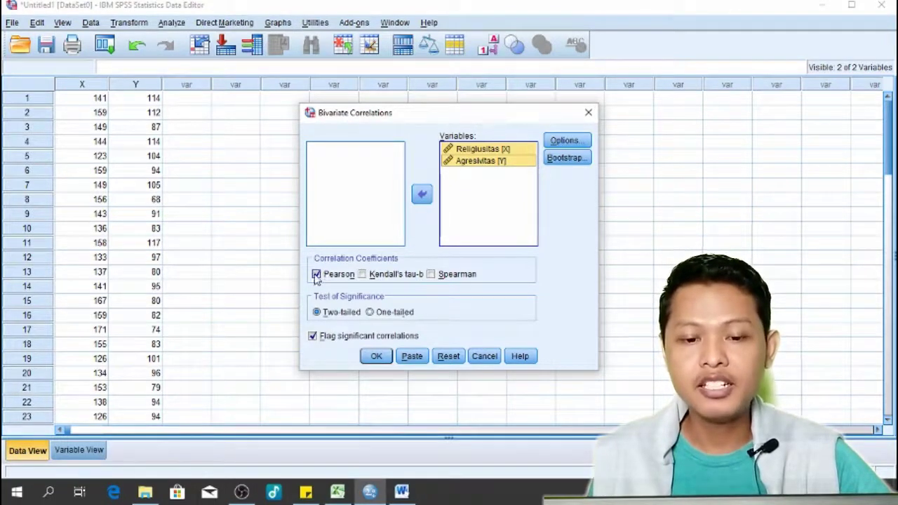
left_click(374, 356)
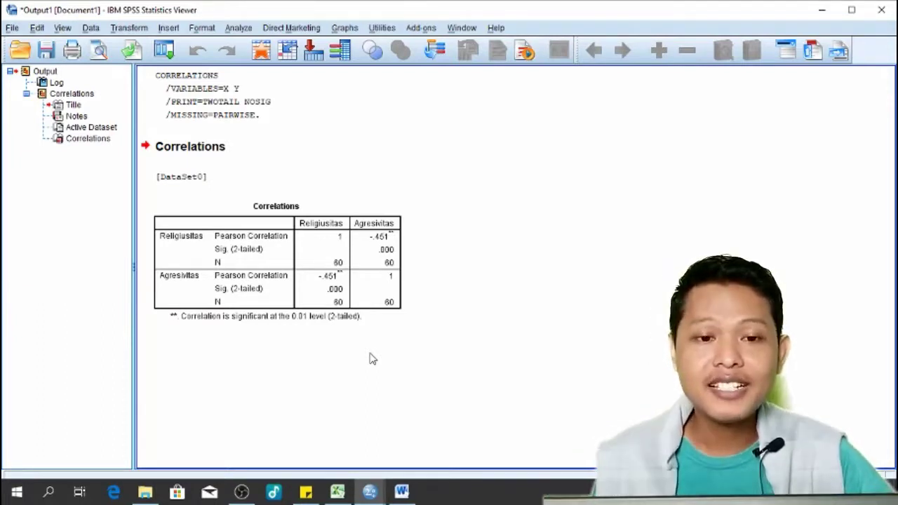
Examine the Correlations table against the sticky note's decision rules and highlight the 0,41 s/d 0,60 range in its guideline
left_click(154, 151)
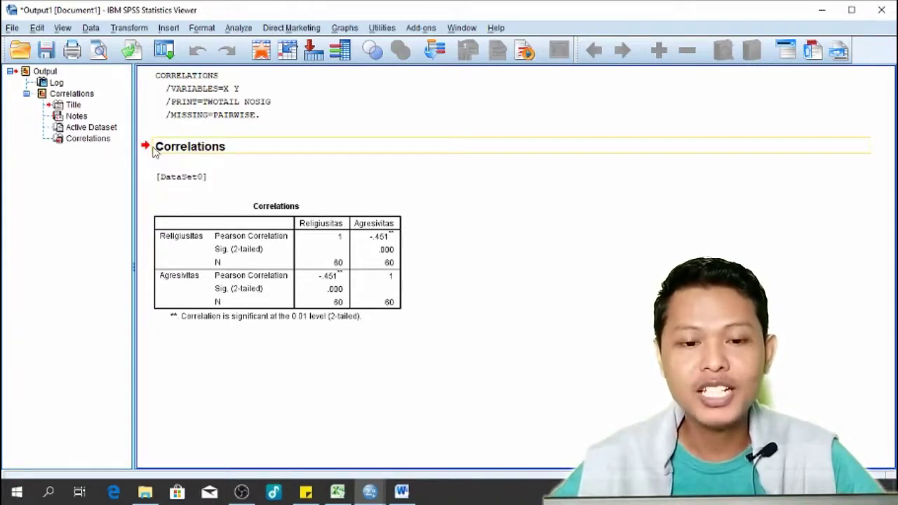
left_click(344, 238)
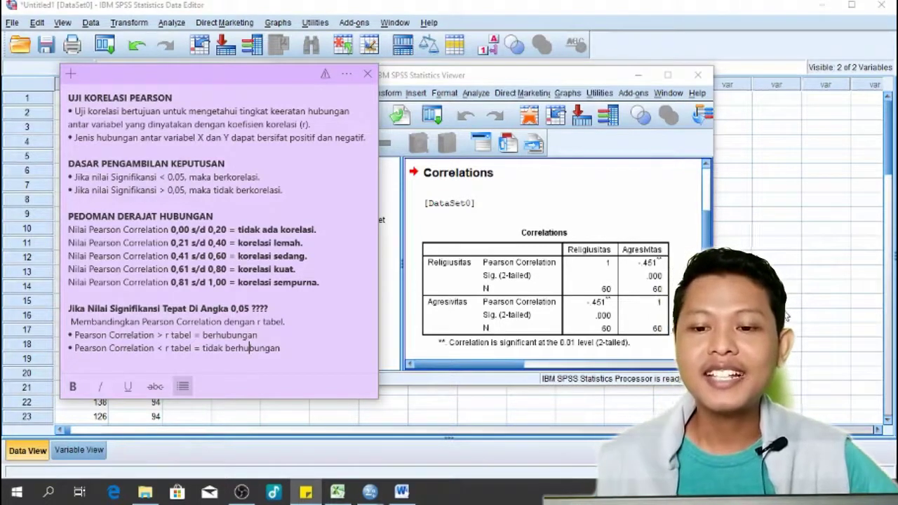
left_click(568, 262)
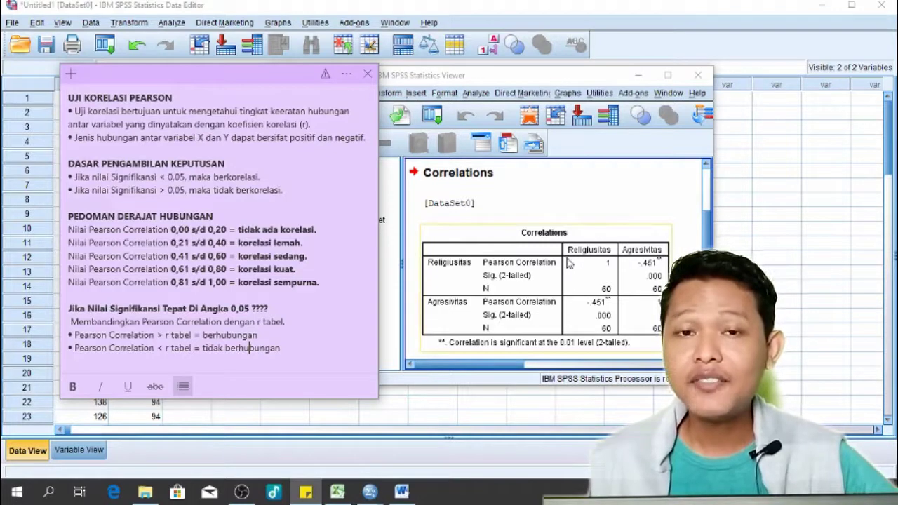
left_click(569, 354)
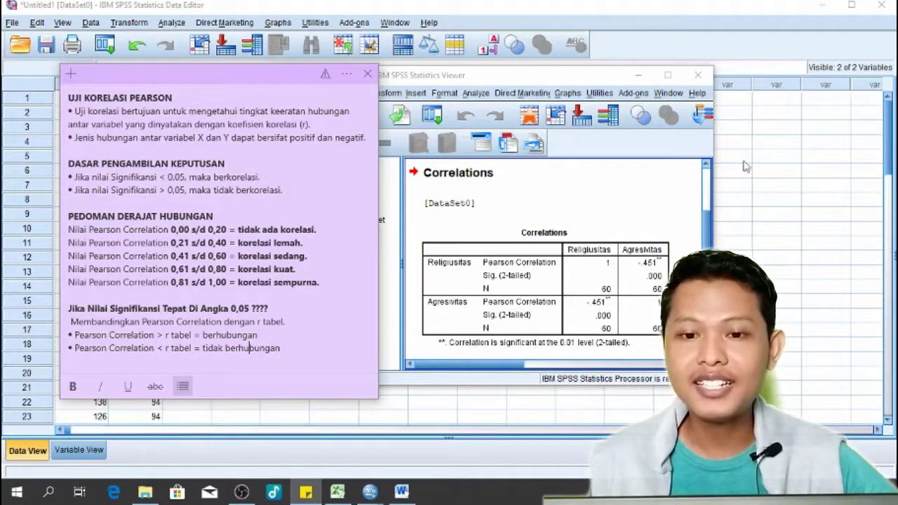
left_click(602, 282)
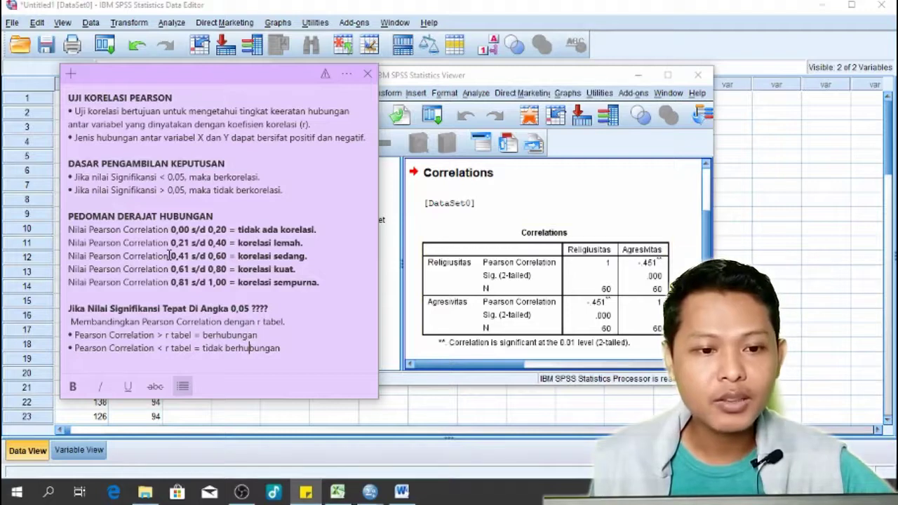
left_click_drag(168, 255, 233, 256)
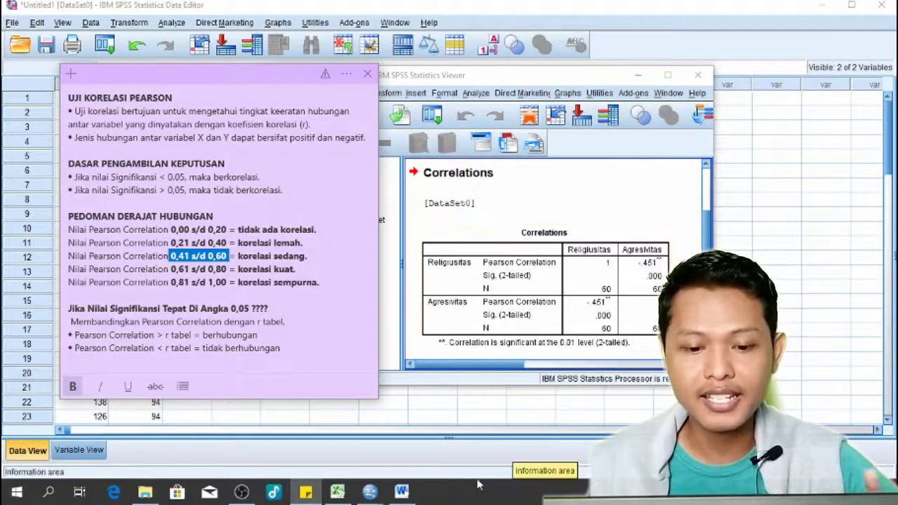
Look up and highlight the 5% r table value for N = 60 in the Word document, and return to the SPSS correlation output
mouse_move(393, 495)
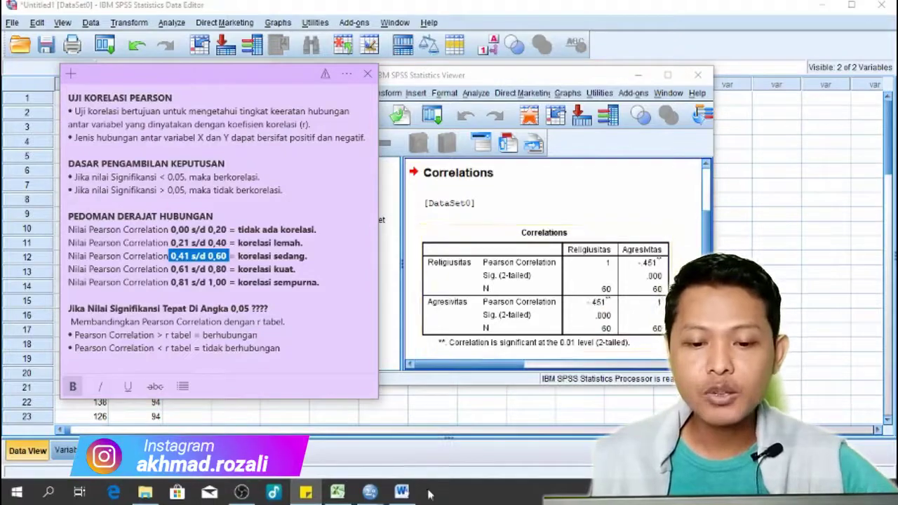
left_click(402, 493)
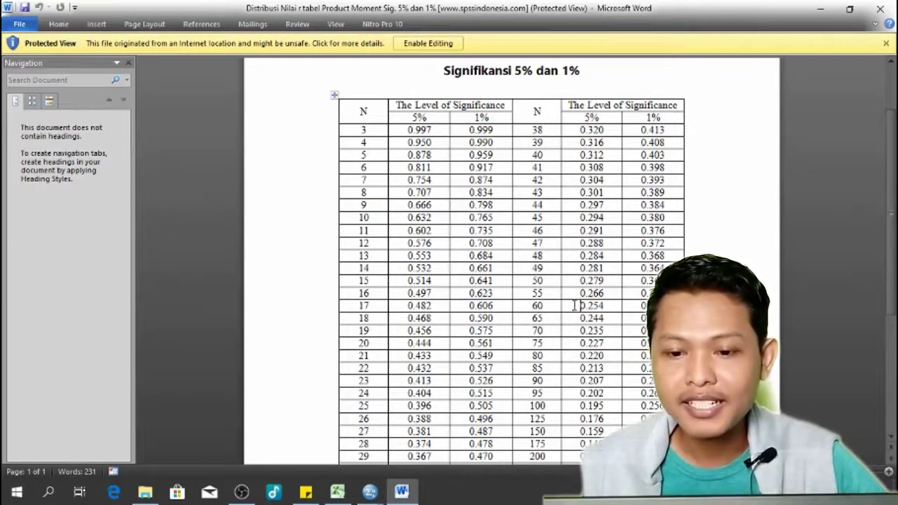
left_click_drag(574, 306, 607, 310)
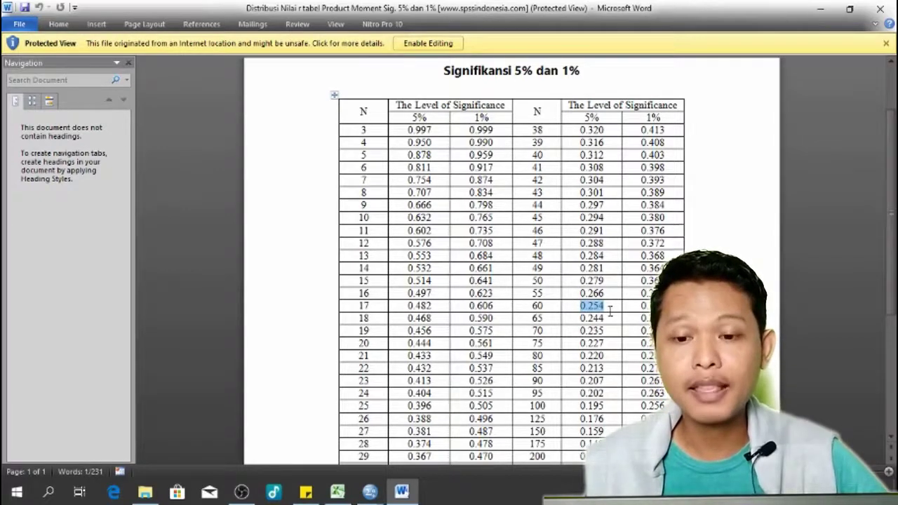
mouse_move(371, 493)
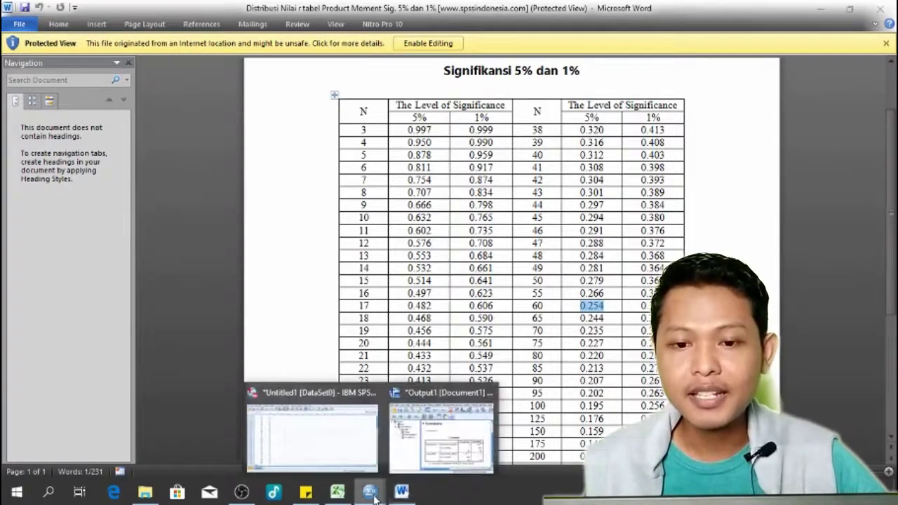
left_click(431, 463)
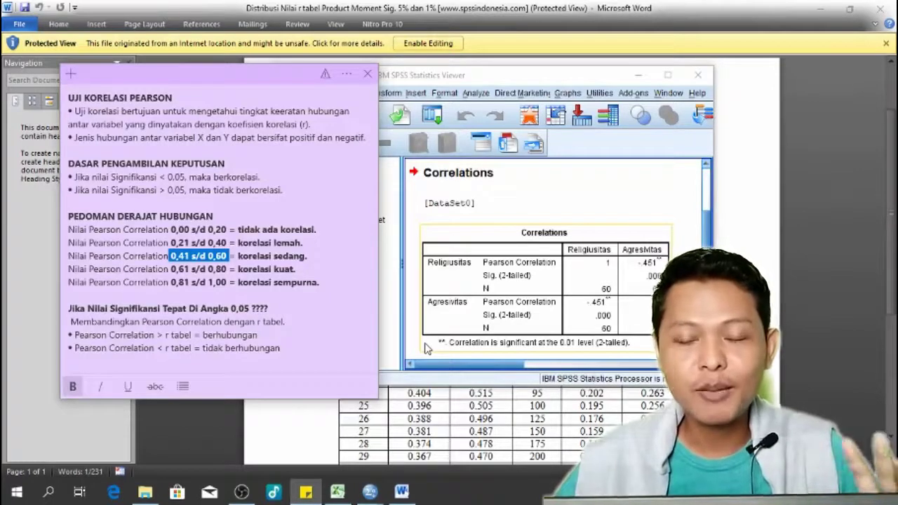